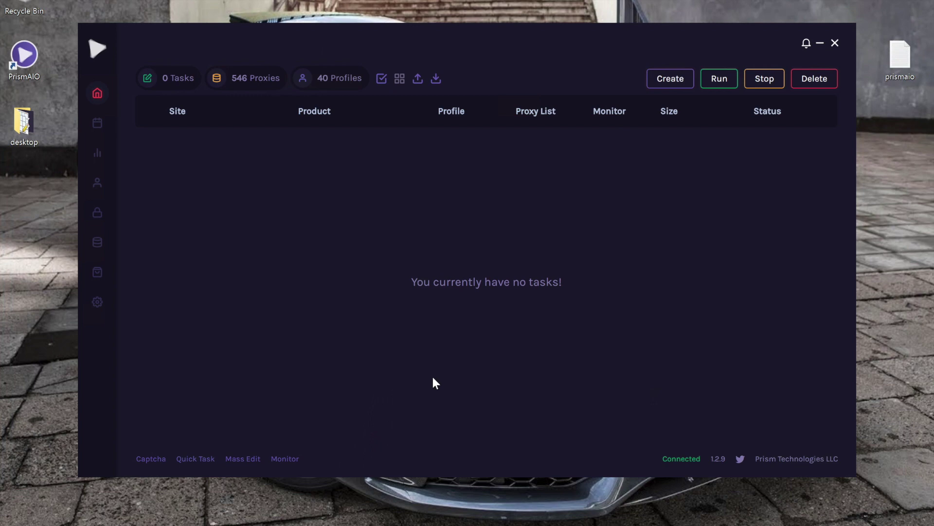
# Bring up the Soleus monitor feed, close it, and reopen it to show the Medicom Keith Haring product.
pyautogui.click(285, 459)
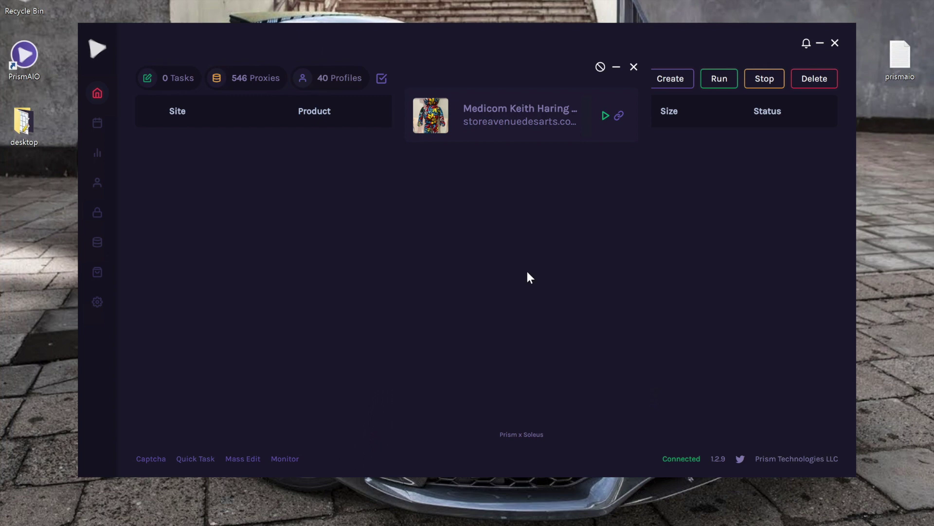
pyautogui.click(634, 67)
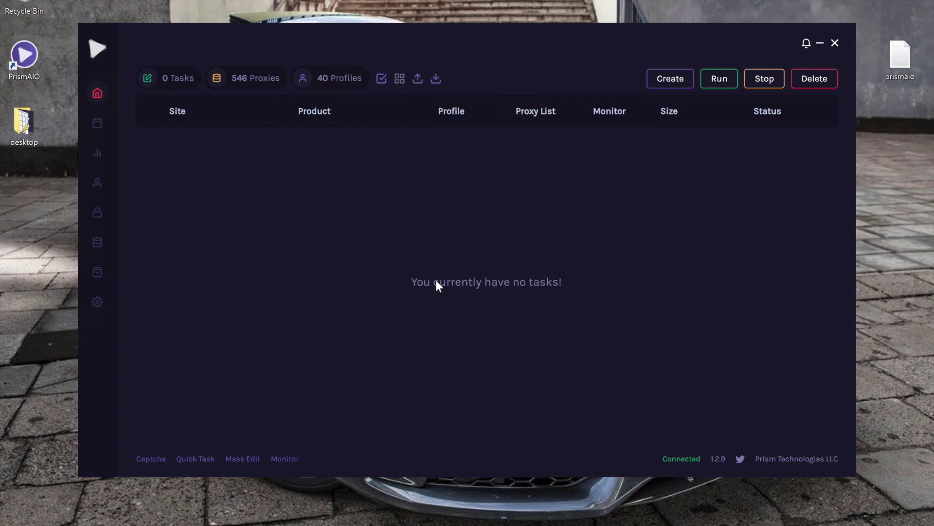
pyautogui.click(286, 460)
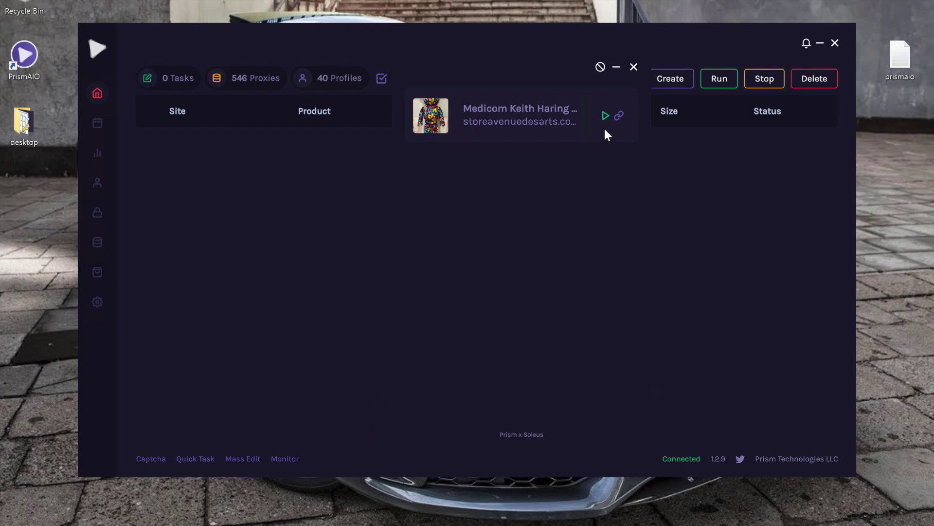
# Start a task for the Medicom Keith Haring product from the monitor, then stop it.
pyautogui.moveTo(542, 57); pyautogui.dragTo(512, 83)
pyautogui.click(577, 141)
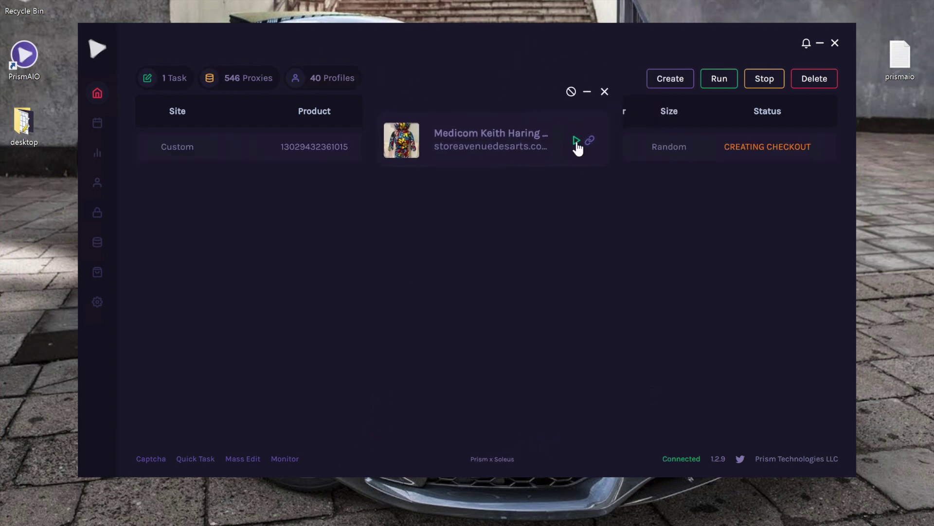
pyautogui.rightClick(693, 145)
pyautogui.click(711, 188)
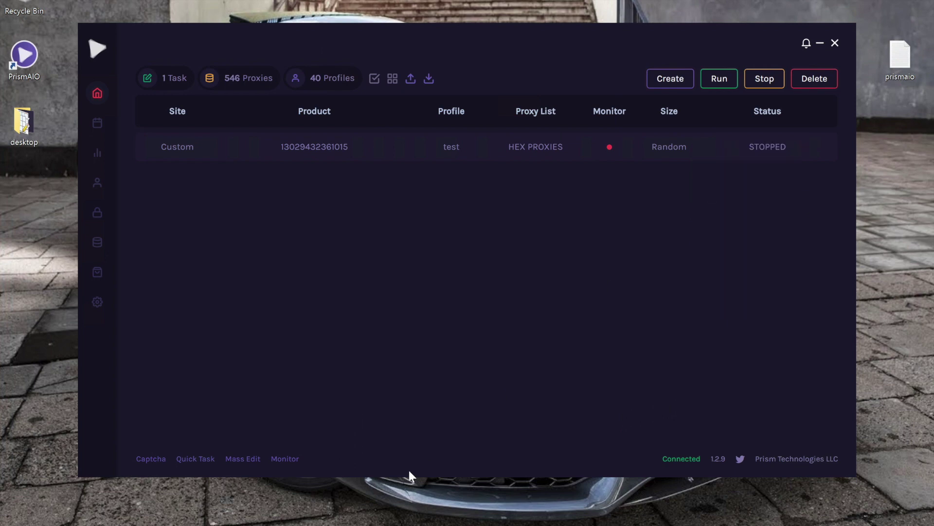
pyautogui.click(333, 496)
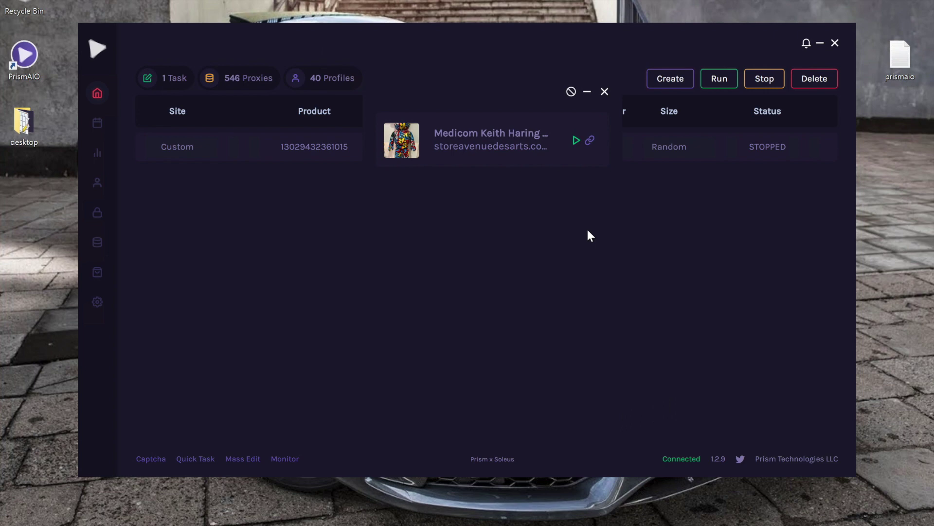
pyautogui.click(604, 93)
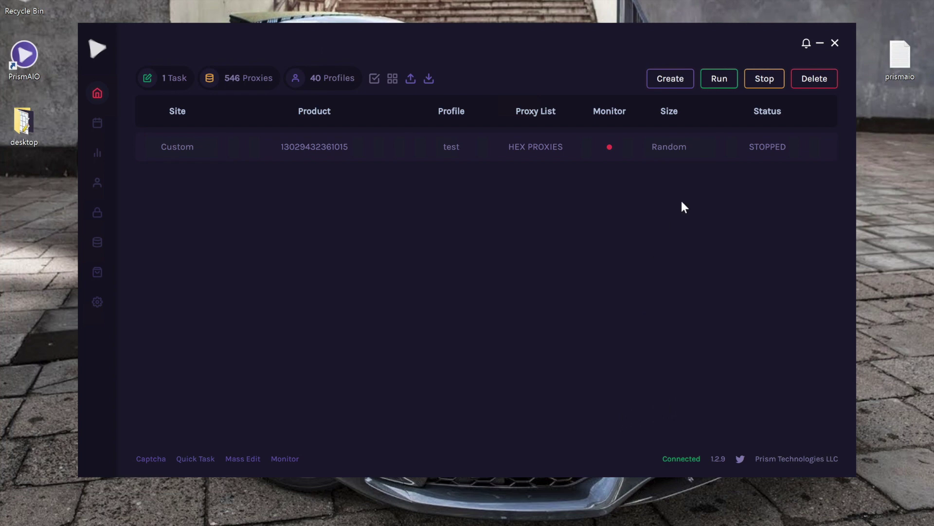
# Begin a new Shopify task with Kith as the site.
pyautogui.click(660, 79)
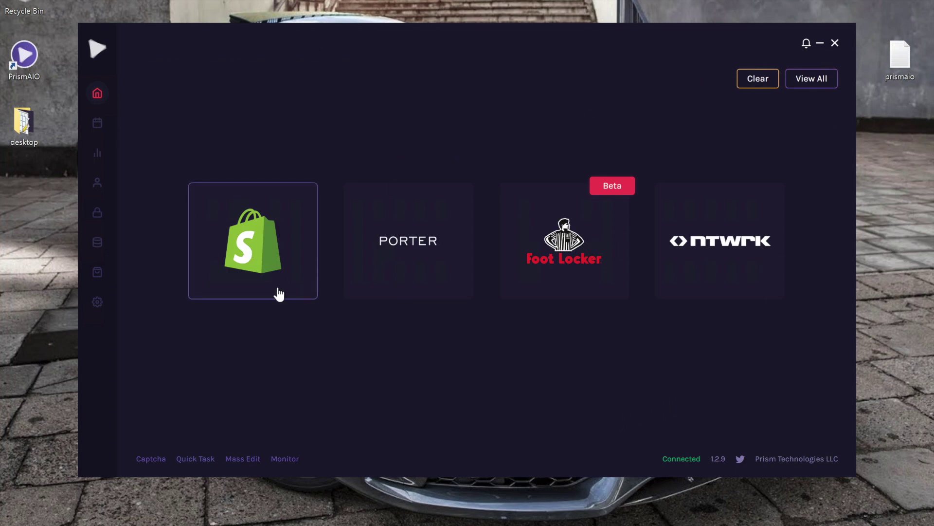
pyautogui.click(277, 282)
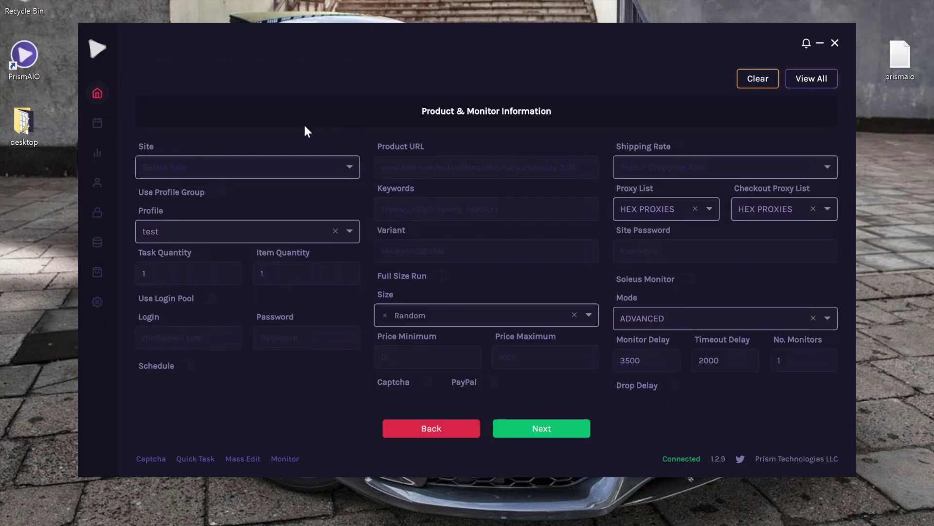
pyautogui.click(272, 167)
pyautogui.write('kith')
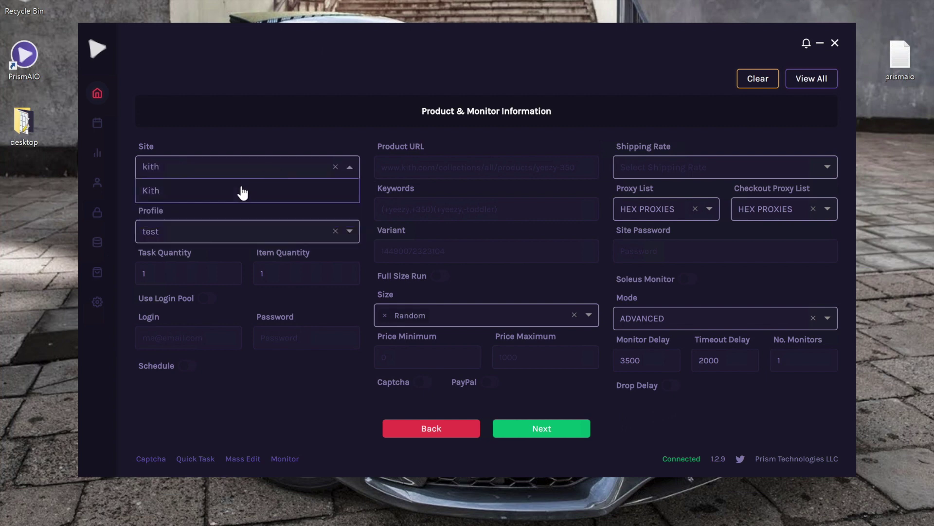
pyautogui.click(242, 187)
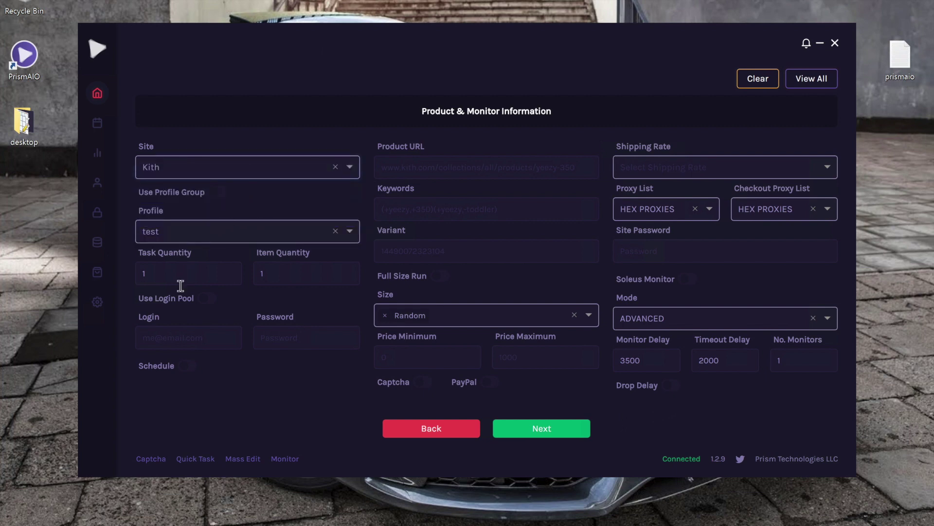
# Enter the keywords (+sacai,+blazer), fixing the typos.
pyautogui.click(410, 205)
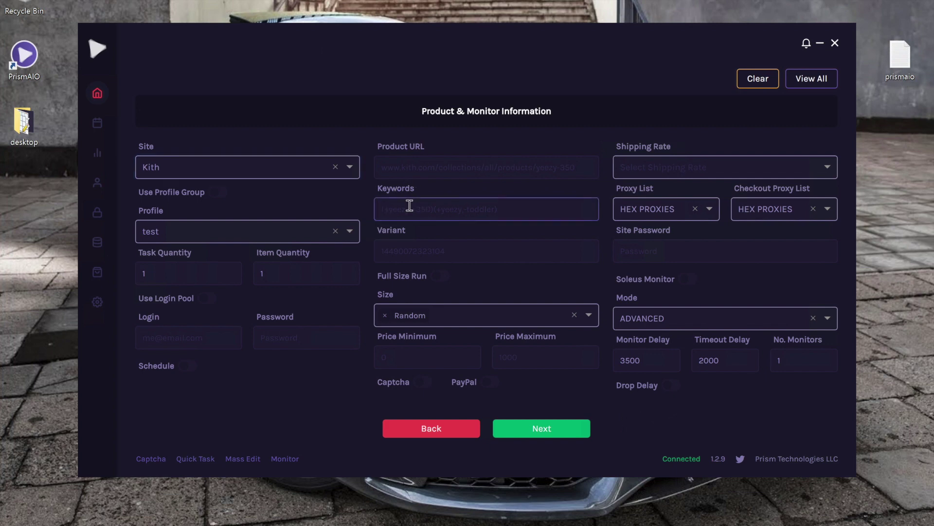
pyautogui.write('(+sacai,blazer0')
pyautogui.press('BackSpace')
pyautogui.write(')')
pyautogui.click(412, 209)
pyautogui.write('+')
# Turn on Soleus Monitor and Captcha for the Kith task.
pyautogui.click(691, 281)
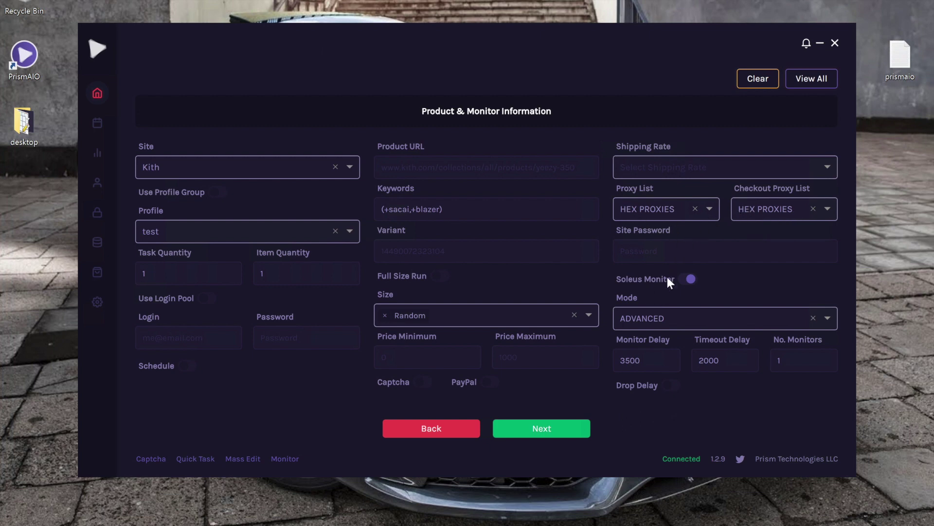
pyautogui.click(281, 455)
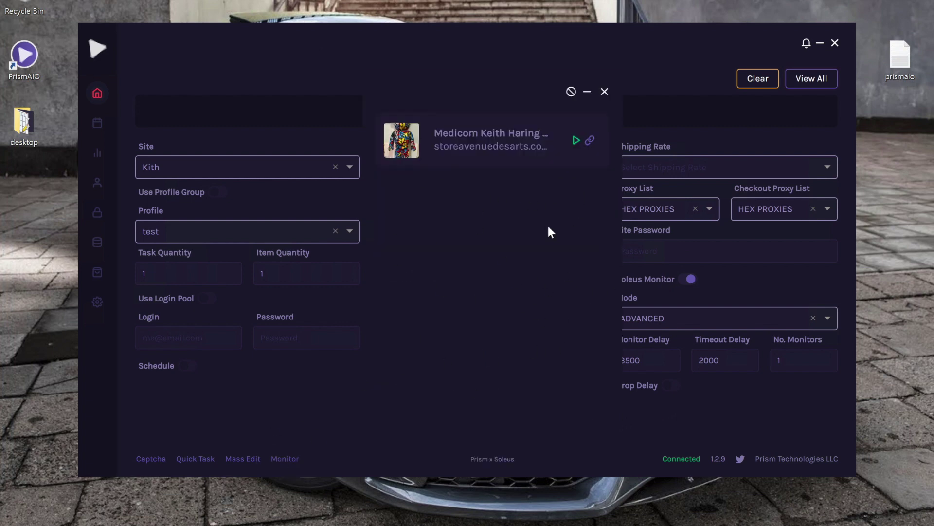
pyautogui.moveTo(535, 101); pyautogui.dragTo(715, 101)
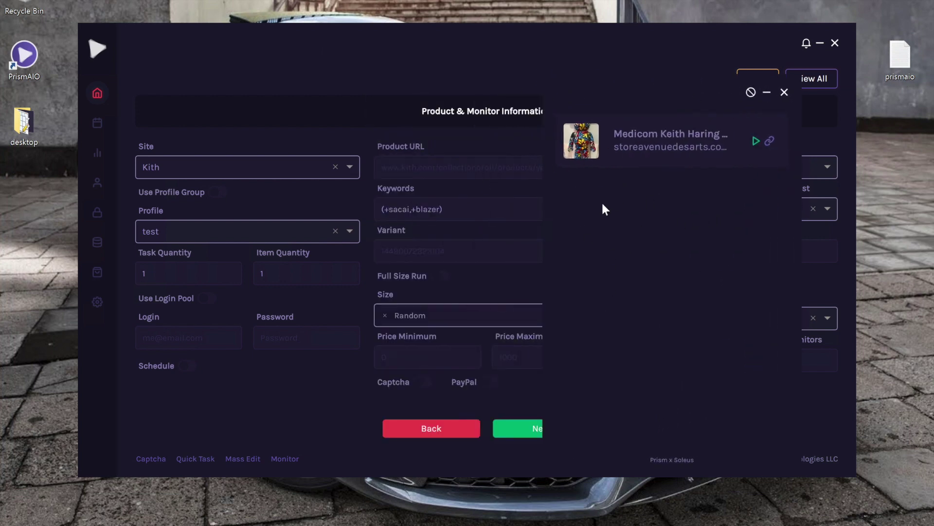
pyautogui.click(784, 92)
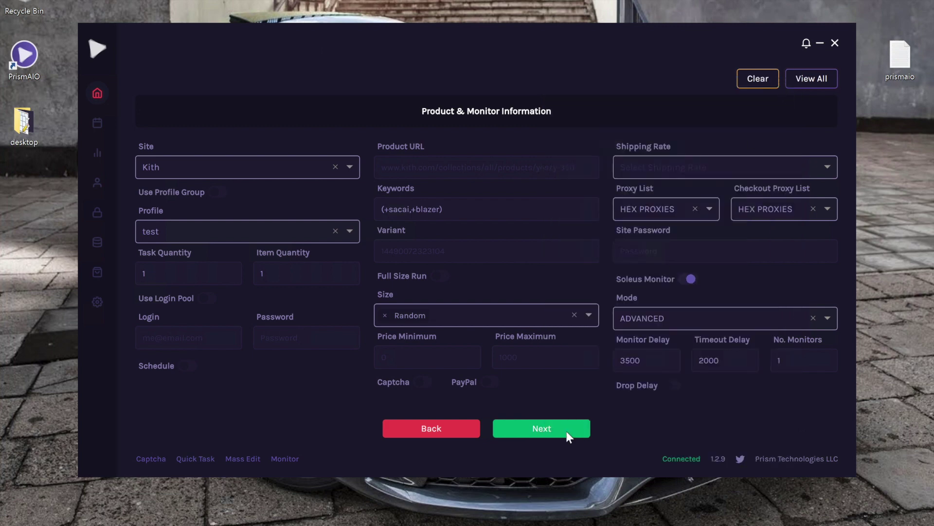
pyautogui.click(536, 429)
pyautogui.click(442, 394)
pyautogui.click(422, 382)
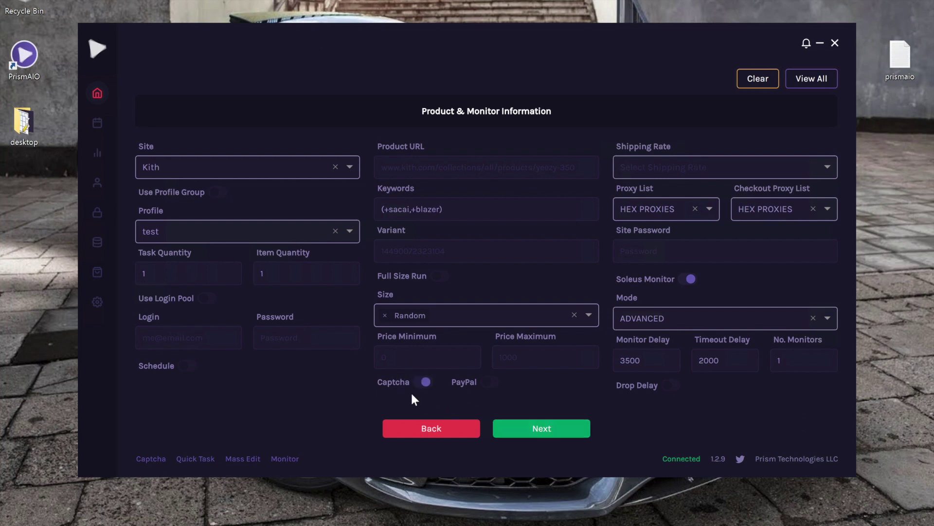
# Create the Kith (+sacai,+blazer) task, select it in the list, and start another new task.
pyautogui.click(554, 430)
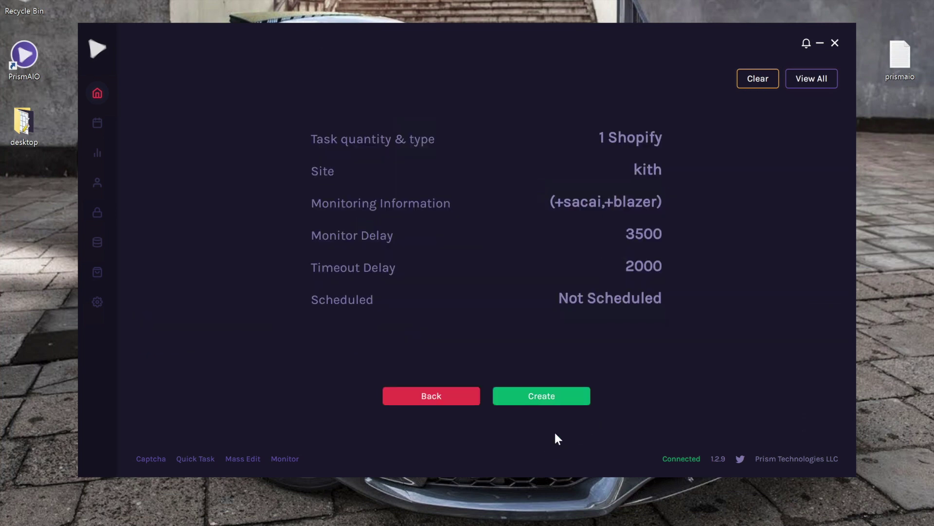
pyautogui.click(536, 395)
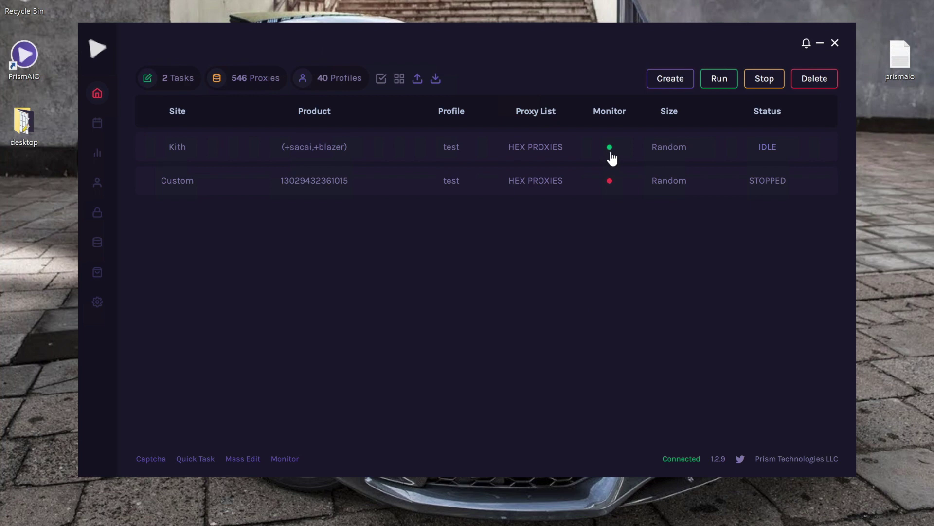
pyautogui.click(463, 153)
pyautogui.click(668, 84)
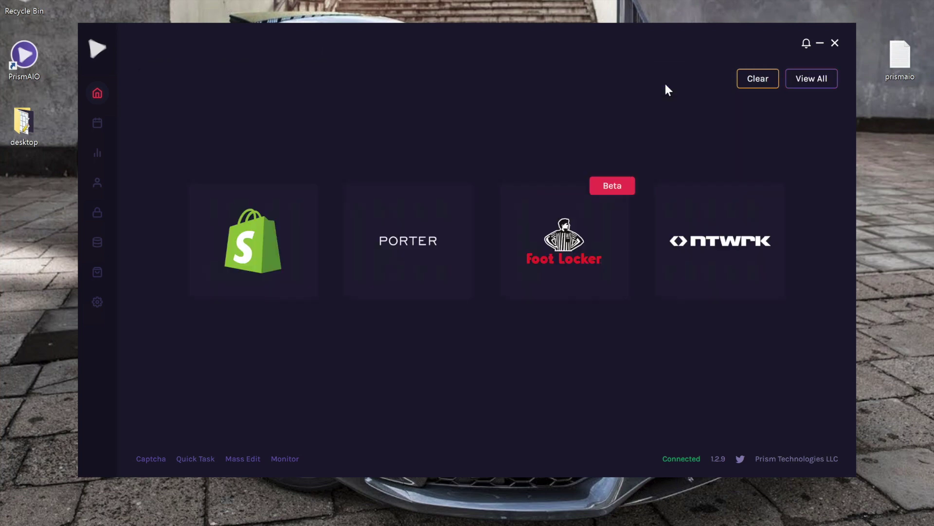
# Choose Shopify and set the new task's site to Soleus Monitor.
pyautogui.click(267, 210)
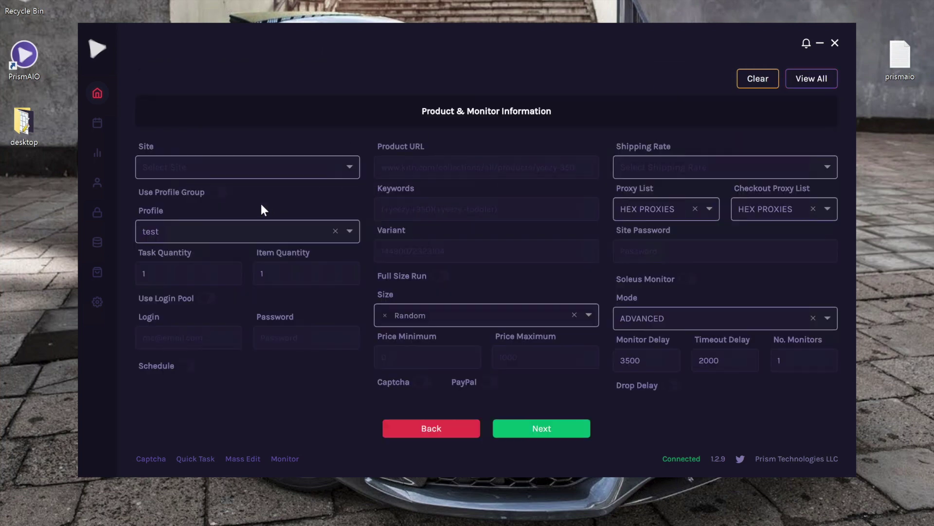
pyautogui.click(202, 168)
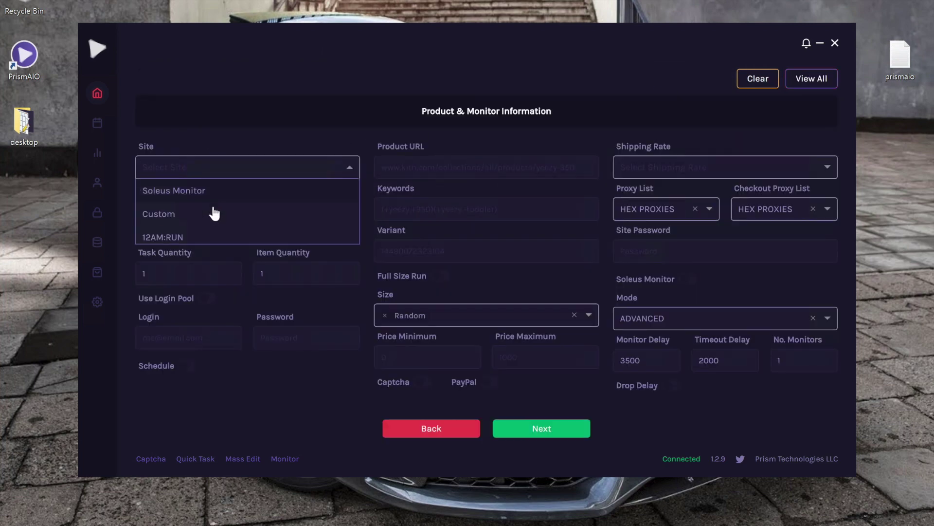
pyautogui.scroll(-1, 212, 219)
pyautogui.scroll(-1, 212, 219)
pyautogui.scroll(-3, 212, 219)
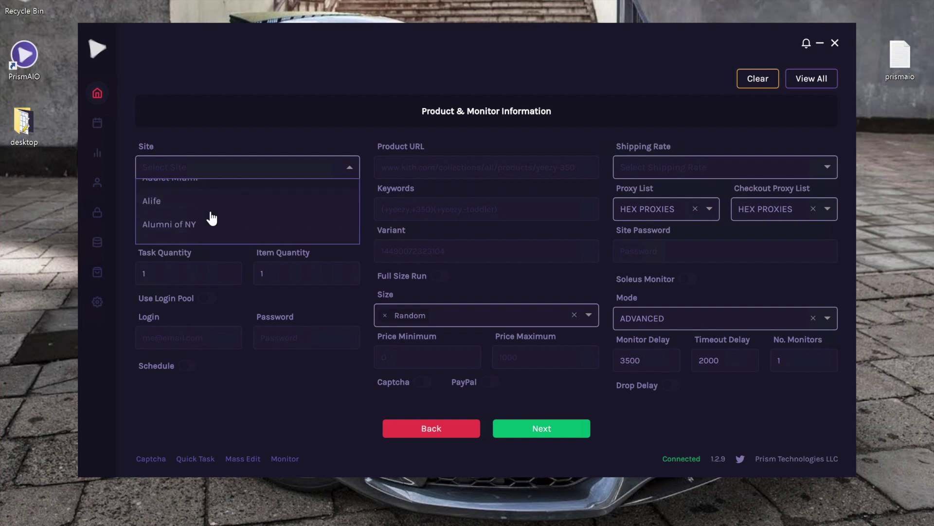
pyautogui.scroll(6, 211, 219)
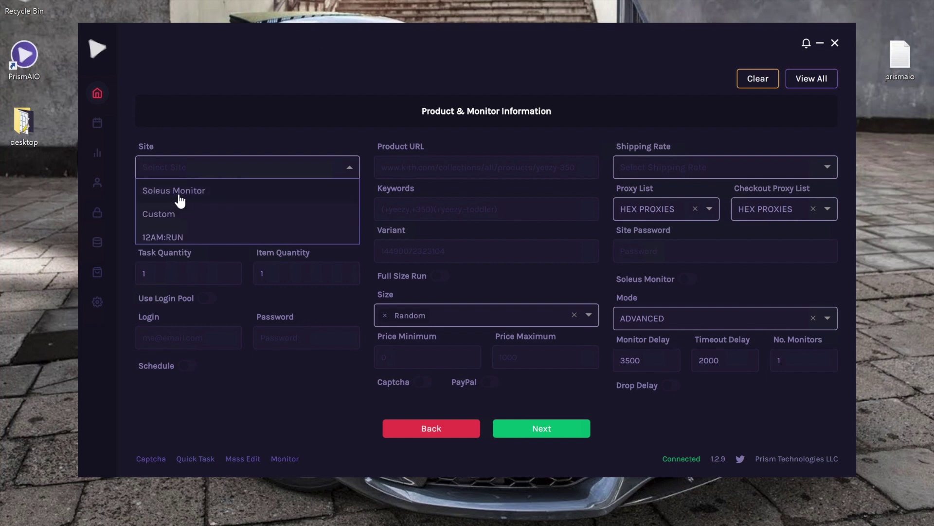
pyautogui.click(230, 190)
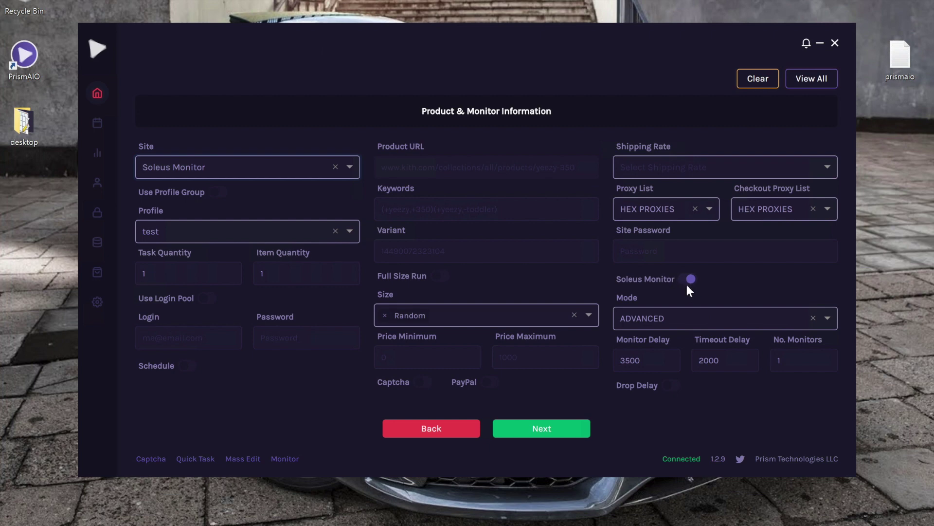
# Paste (+sacai,+blazer) into the keywords field.
pyautogui.click(410, 205)
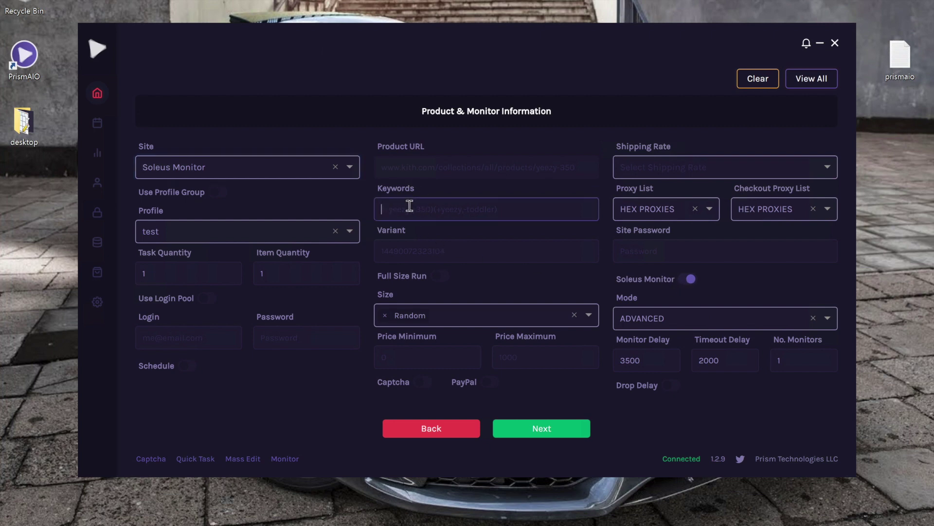
pyautogui.rightClick(410, 206)
pyautogui.click(432, 247)
pyautogui.click(424, 354)
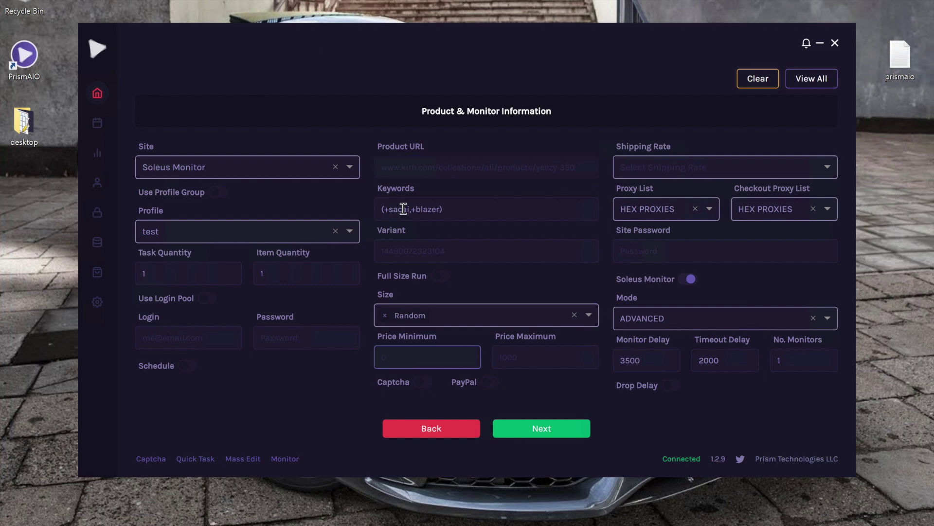
# Set the price range to 149–151 and proceed to the task summary.
pyautogui.write('149')
pyautogui.click(539, 352)
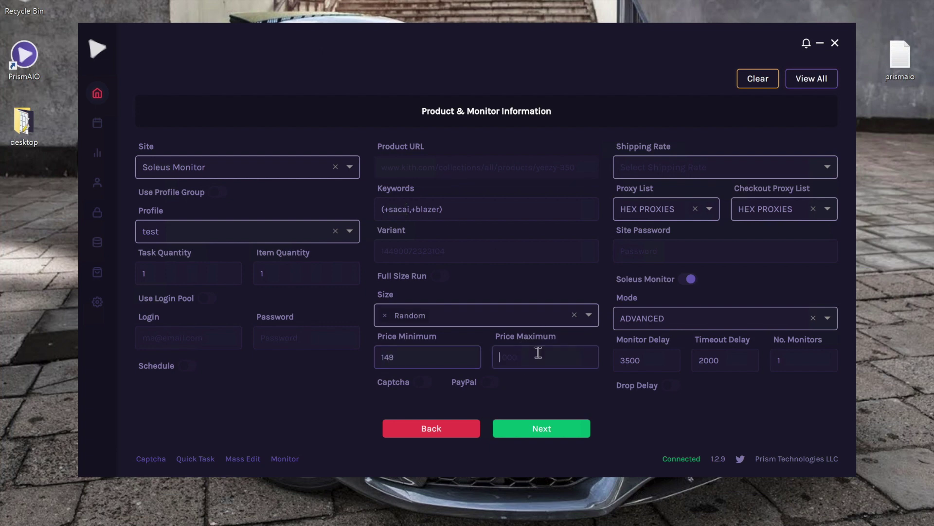
pyautogui.write('151')
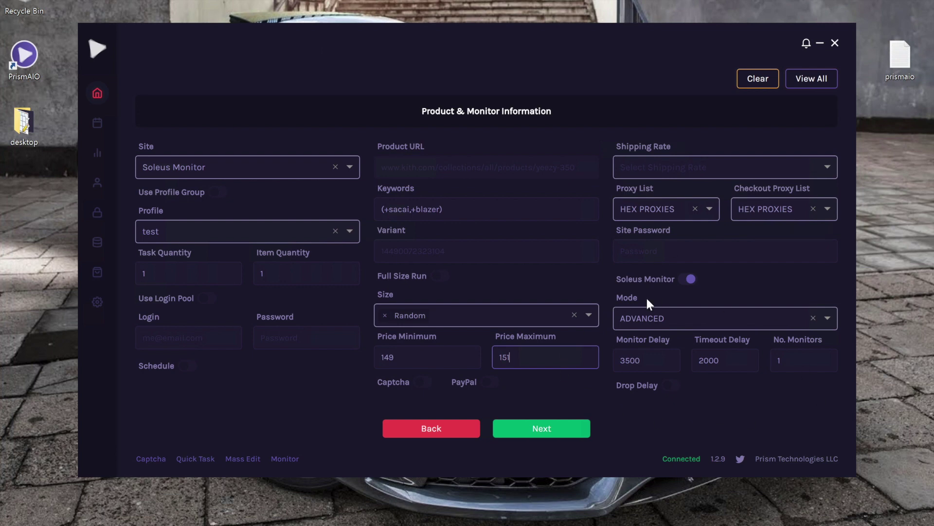
pyautogui.click(525, 421)
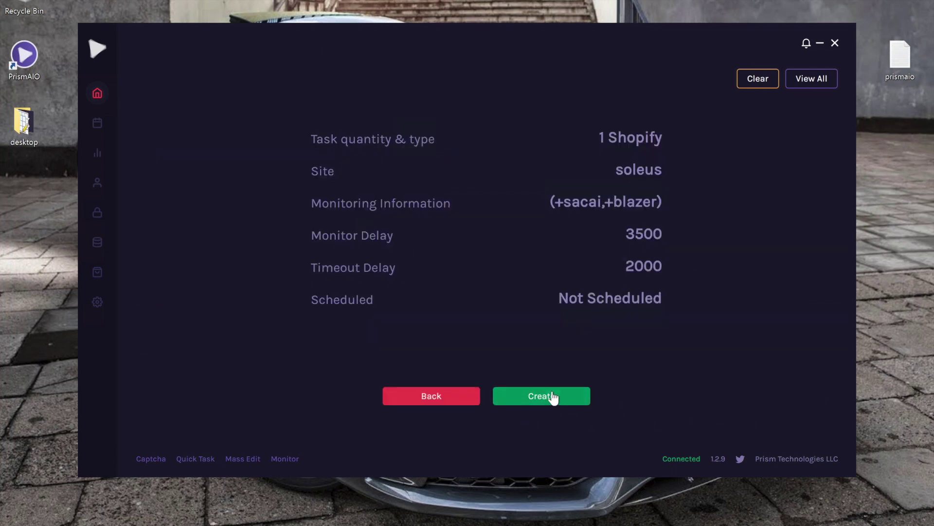
# Create the Soleus Monitor sacai blazer task, then go to the Releases page.
pyautogui.click(554, 397)
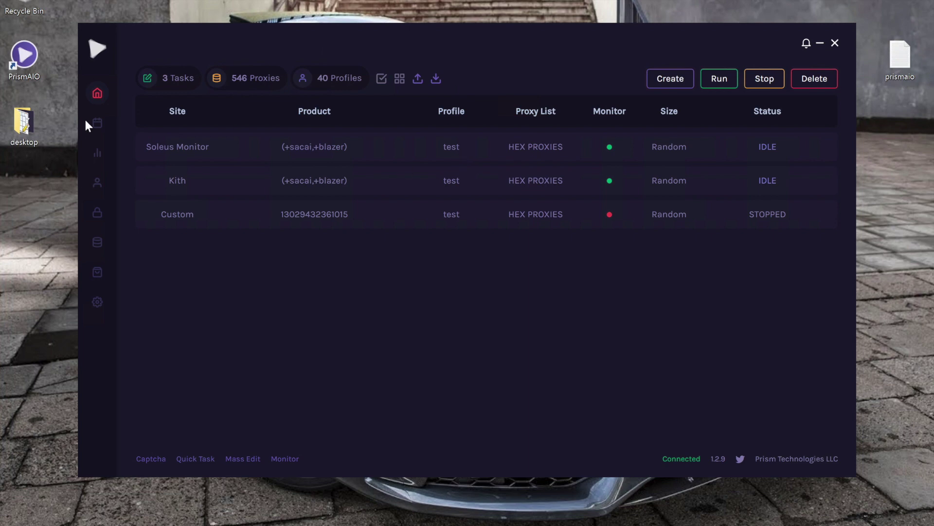
pyautogui.click(98, 125)
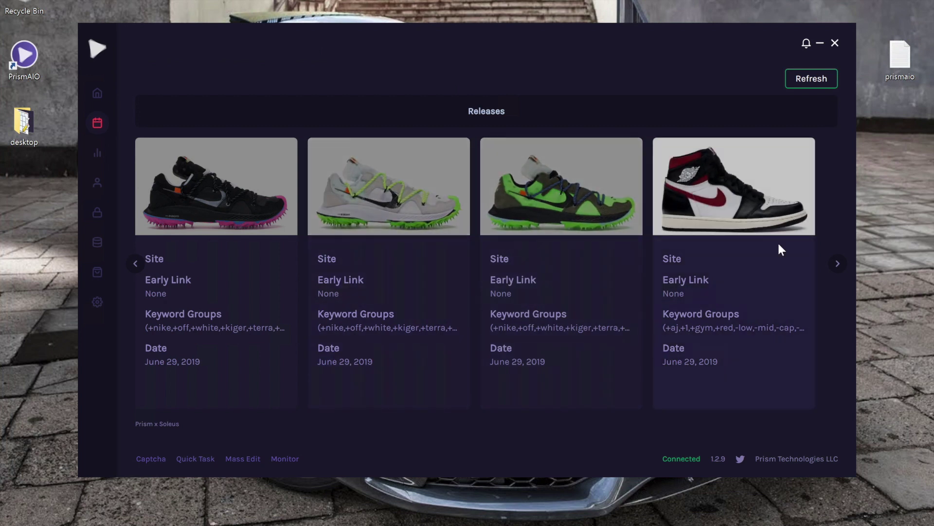
# Bring up the Create From KW option on the red-and-black Jordan release card.
pyautogui.rightClick(722, 246)
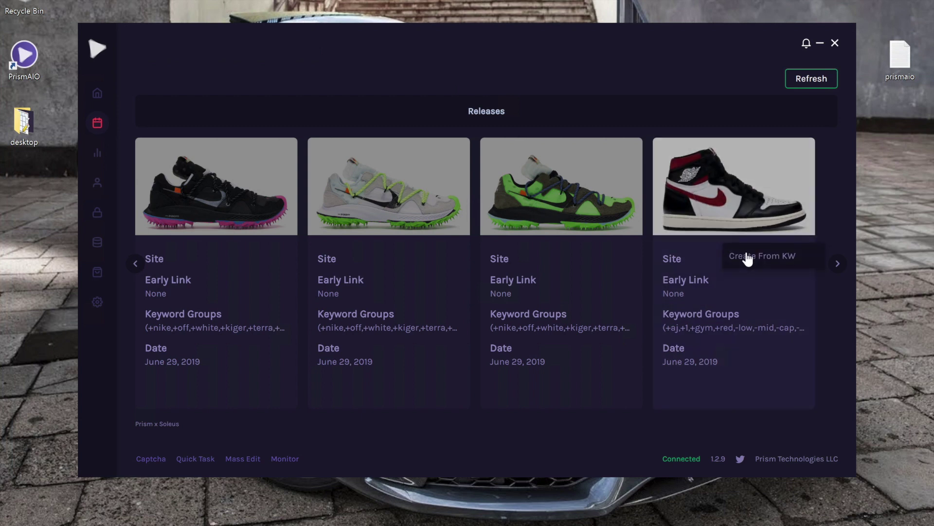
# Create a task from the Jordan release keywords with Soleus Monitor as the site.
pyautogui.click(762, 260)
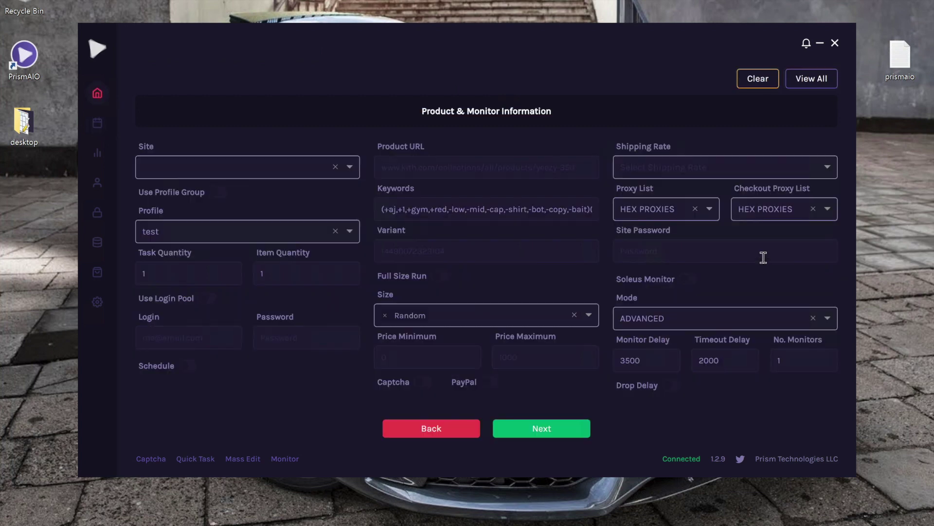
pyautogui.click(382, 208)
pyautogui.moveTo(412, 208); pyautogui.dragTo(316, 197)
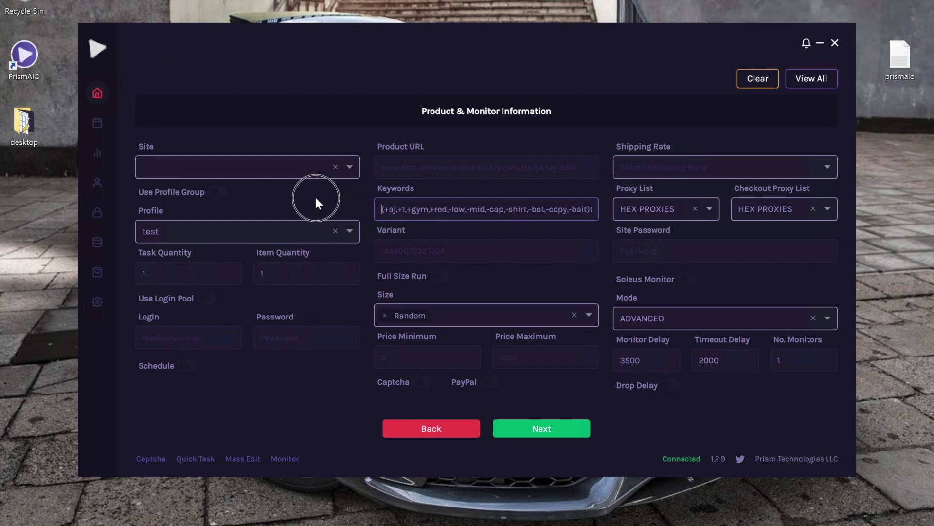
pyautogui.click(226, 165)
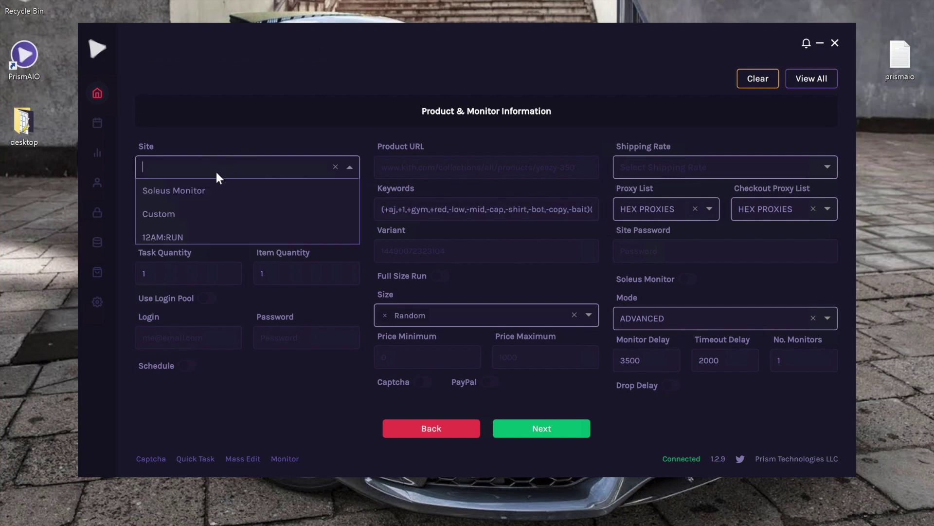
pyautogui.click(193, 194)
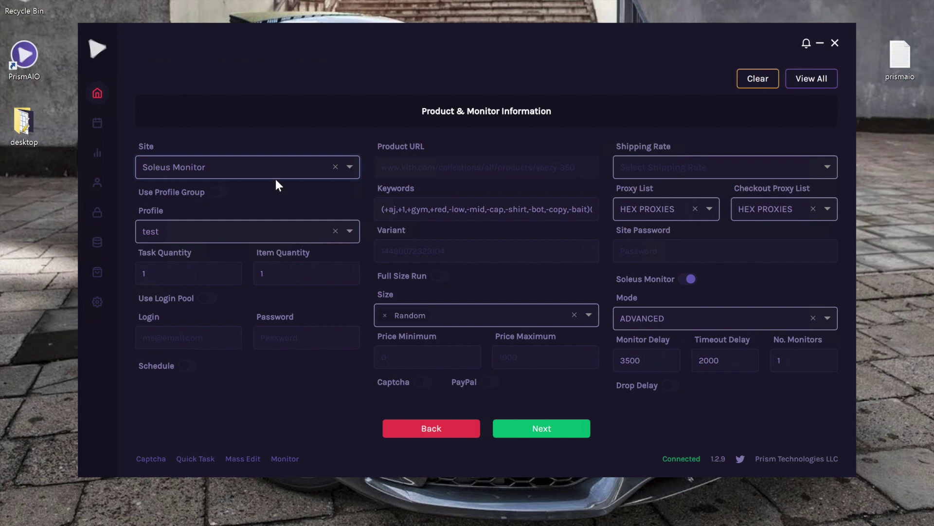
# Set prices 159 to 161 and task quantity 2, then create the tasks.
pyautogui.click(409, 361)
pyautogui.write('159')
pyautogui.click(518, 352)
pyautogui.write('161')
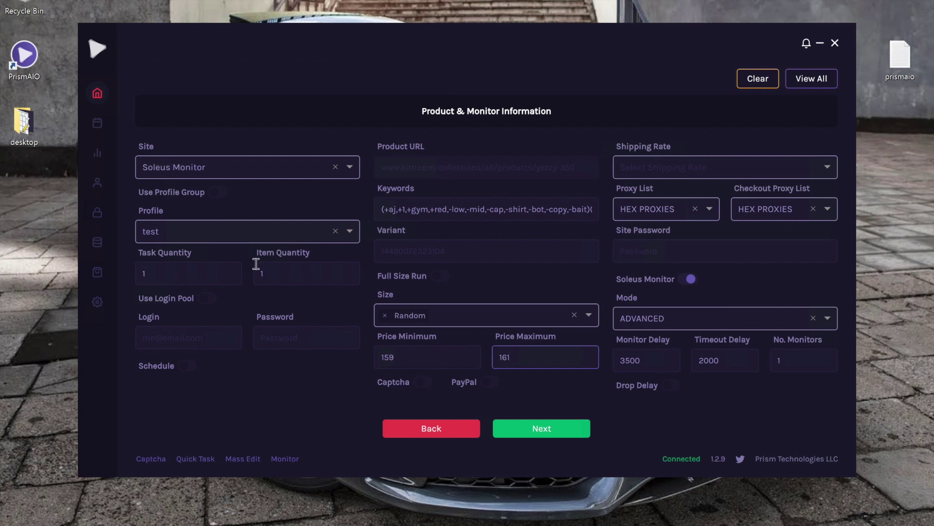
pyautogui.doubleClick(213, 274)
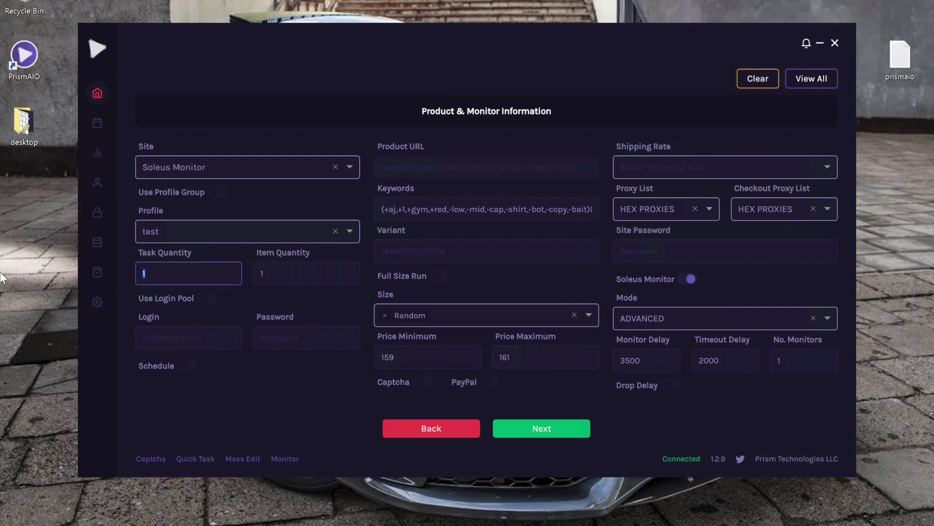
pyautogui.write('2')
pyautogui.click(538, 434)
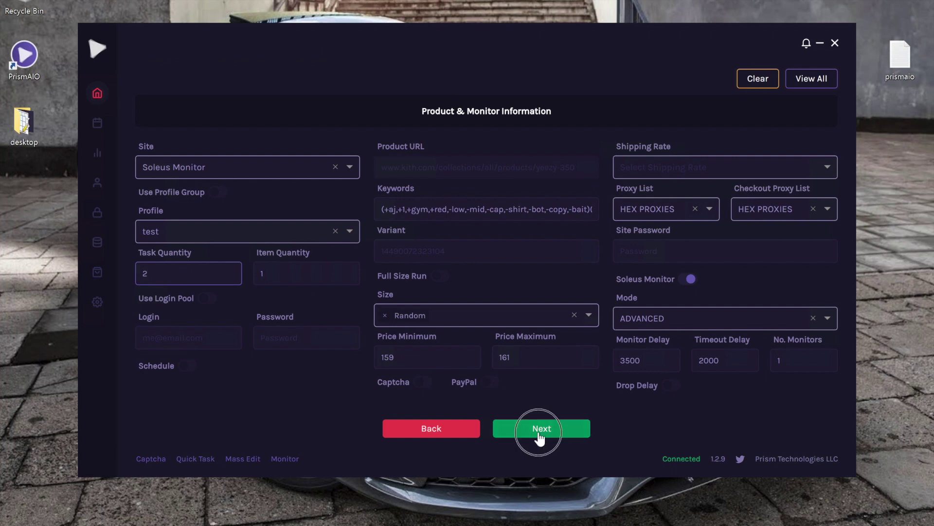
pyautogui.click(536, 402)
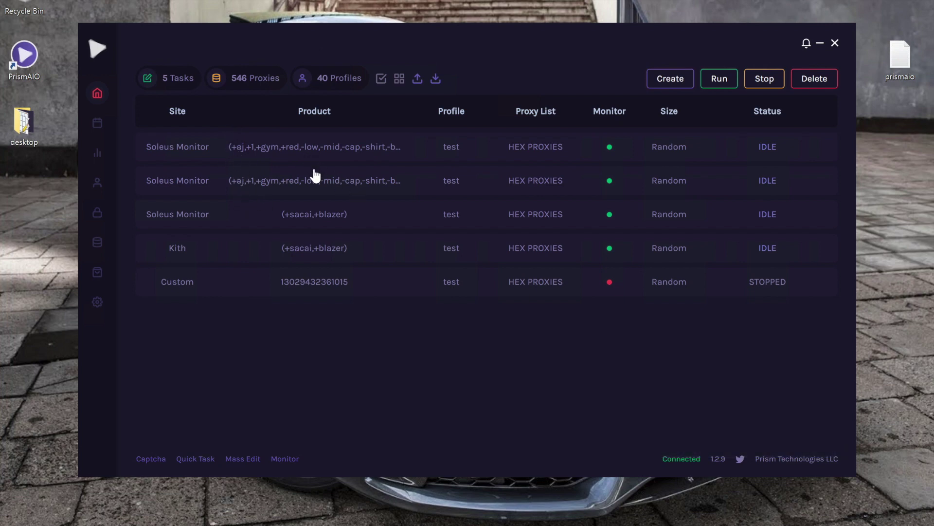
# Bring up the options for the first Jordan Soleus Monitor task.
pyautogui.rightClick(369, 145)
# Edit the Jordan Soleus Monitor task to use BROWSER monitor mode and update it.
pyautogui.click(389, 192)
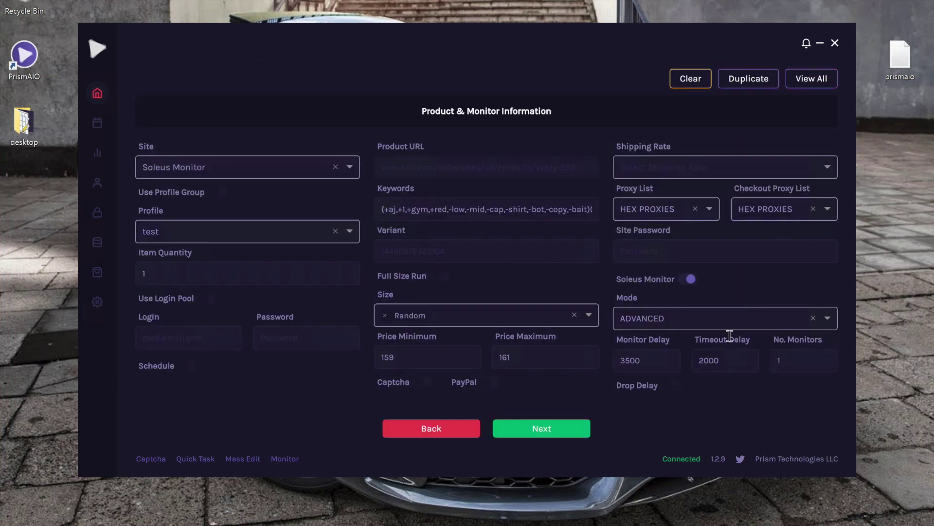
pyautogui.click(708, 320)
pyautogui.click(688, 363)
pyautogui.click(547, 430)
pyautogui.click(539, 400)
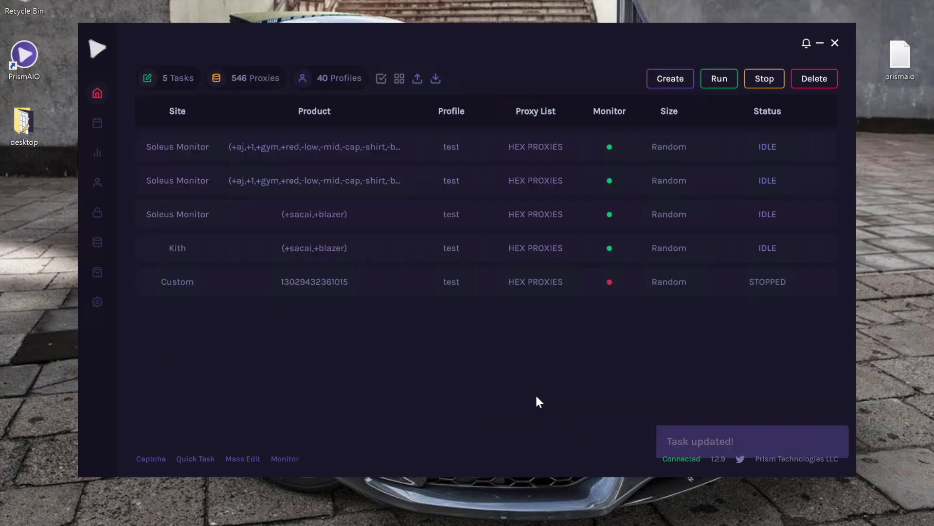